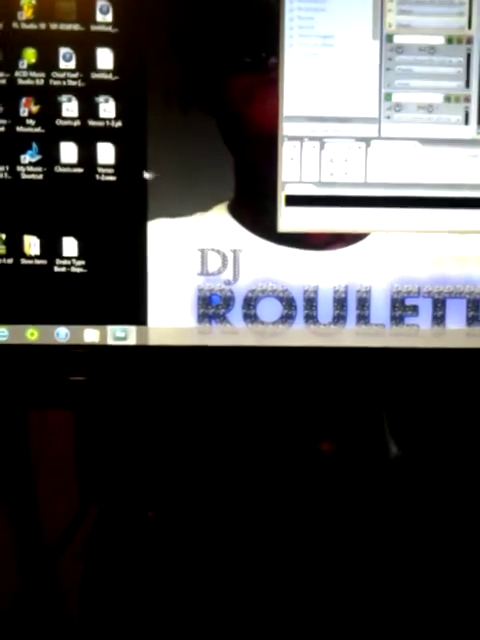
# - Select the Verse 1-2 song and return to the multitrack session with effects listed
pyautogui.click(92, 182)
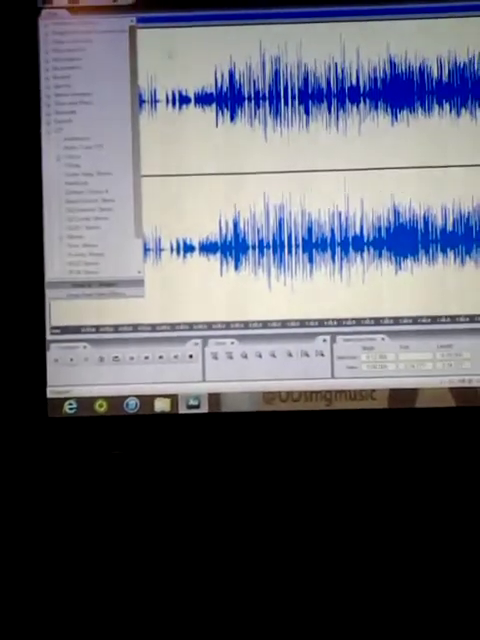
pyautogui.press('0')
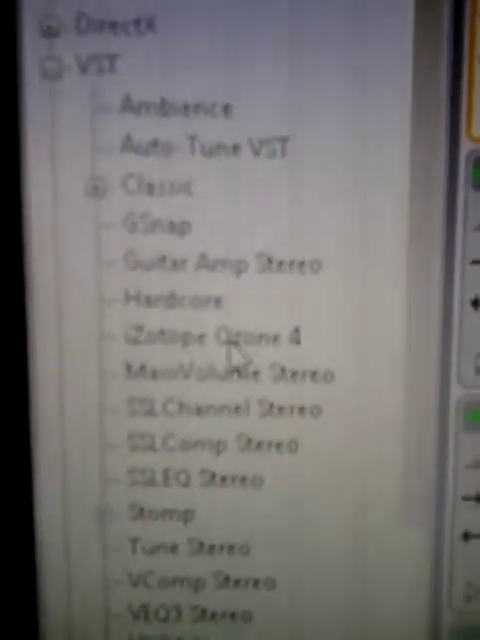
# - Apply iZotope Ozone 4 from the Effects tab VST list
pyautogui.click(235, 350)
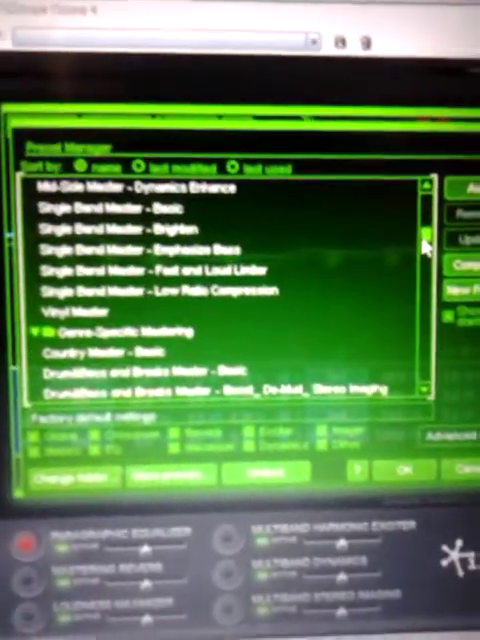
pyautogui.scroll(2, 426, 246)
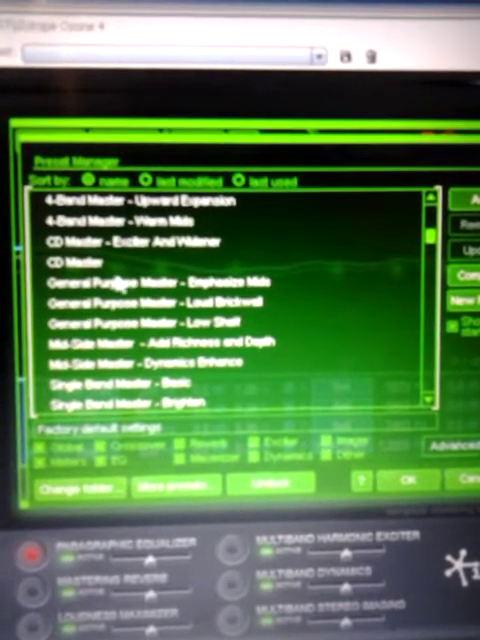
# - Apply Ozone's CD Master preset and close the Preset Manager
pyautogui.click(88, 262)
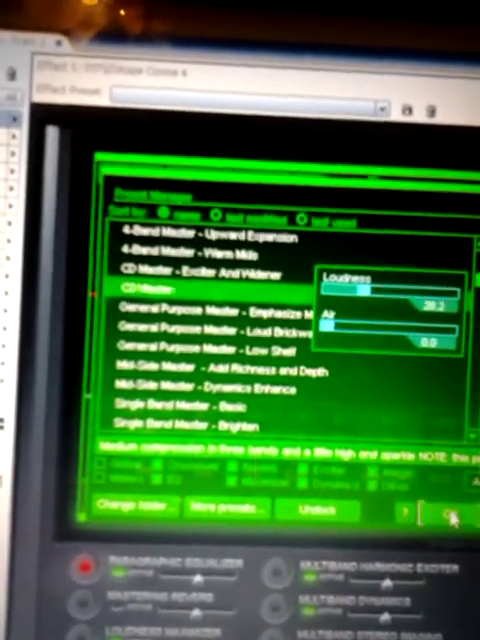
pyautogui.click(450, 516)
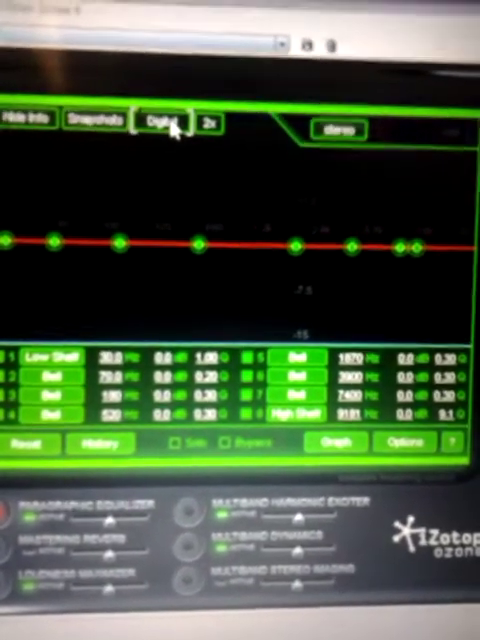
# - Change the Paragraphic EQ from Digital to Matching mode
pyautogui.click(178, 122)
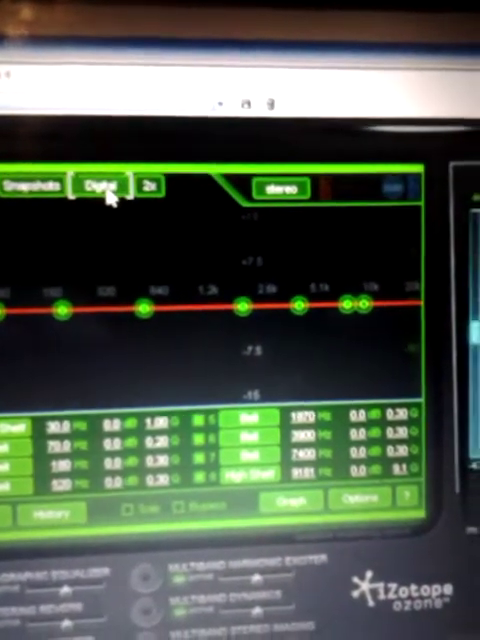
pyautogui.click(108, 192)
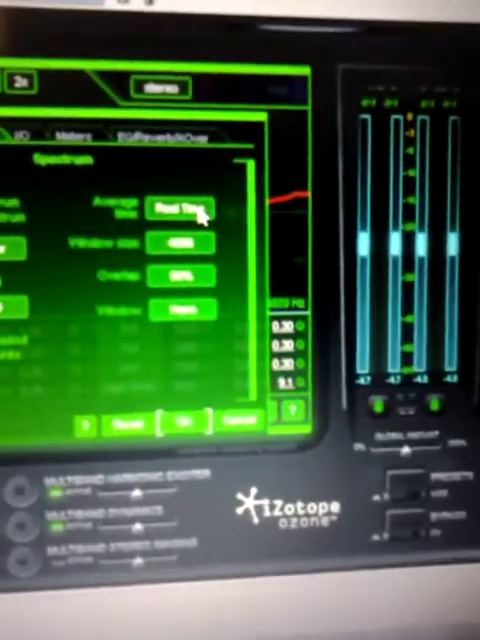
# - Raise the spectrum average time from real time to 10 seconds
pyautogui.click(212, 210)
pyautogui.click(210, 210)
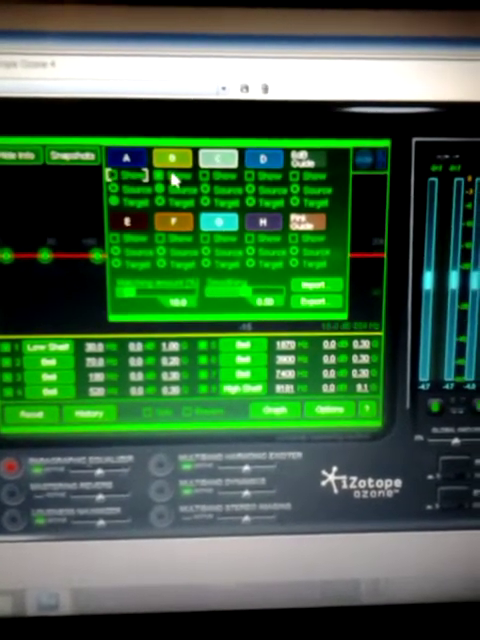
# - Capture the song's spectrum into snapshot B and make snapshot A the target
pyautogui.click(178, 156)
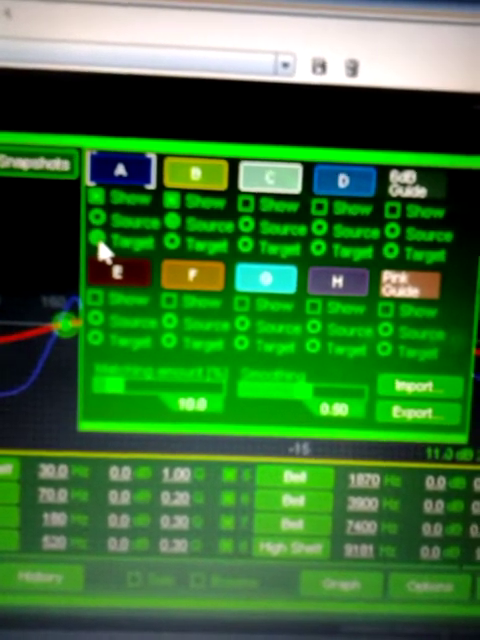
pyautogui.click(106, 246)
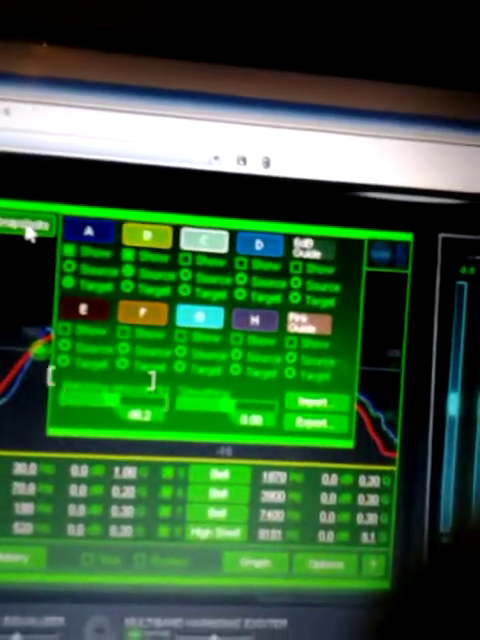
# - Close the Snapshots panel to view the two overlaid spectrum curves
pyautogui.click(30, 212)
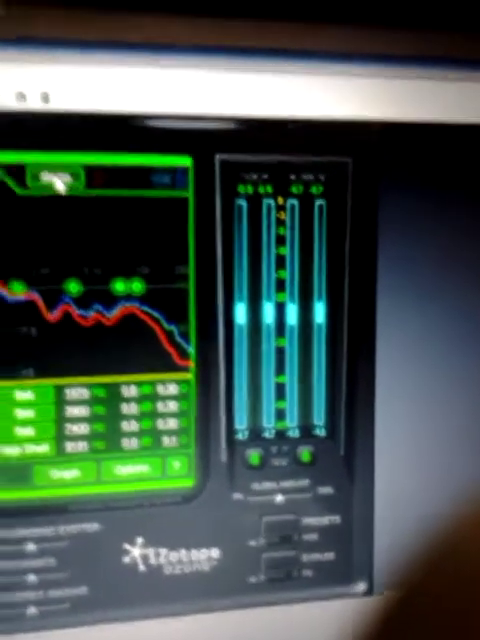
pyautogui.click(58, 182)
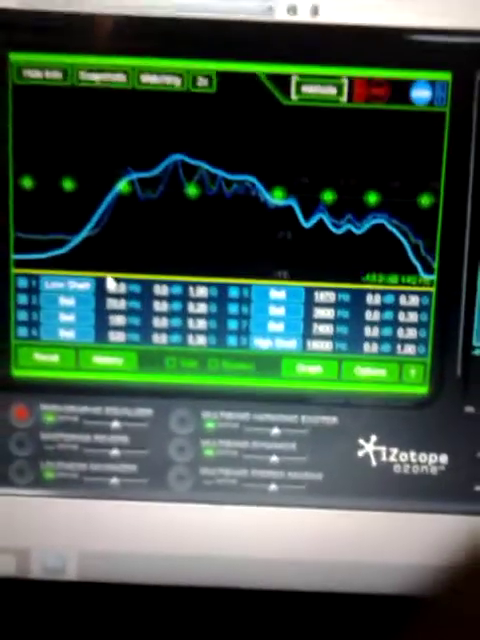
pyautogui.click(48, 300)
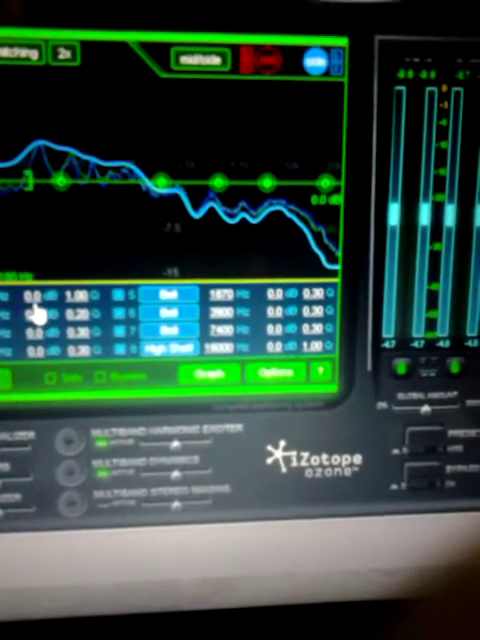
pyautogui.click(34, 303)
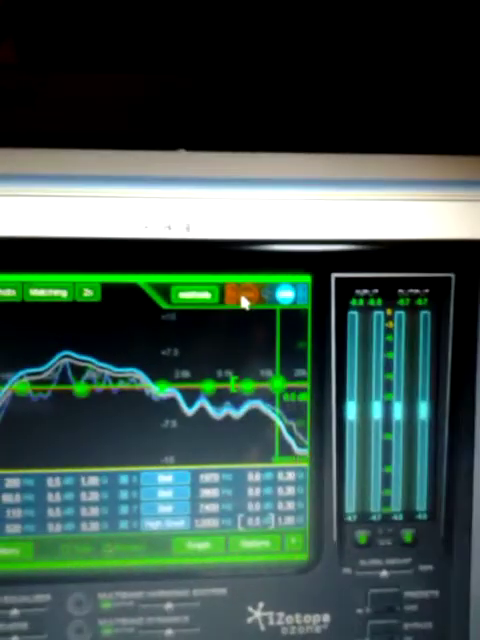
# - Toggle the EQ display to edit the other Mid/Side channel
pyautogui.click(243, 288)
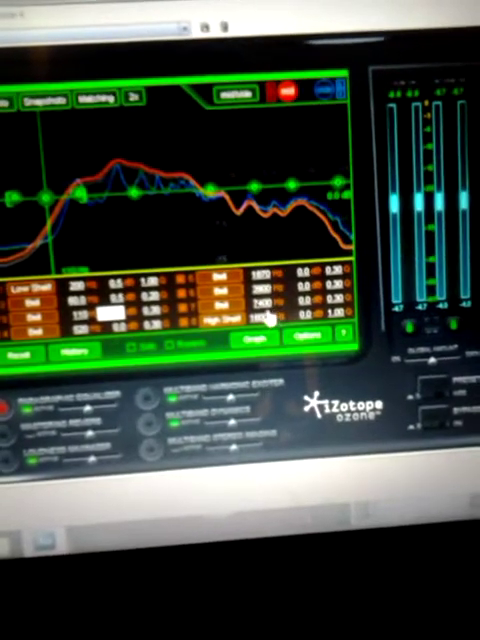
# - Set the High Shelf frequency to 12000 Hz and confirm its 0.0 dB gain
pyautogui.click(264, 320)
pyautogui.doubleClick(262, 322)
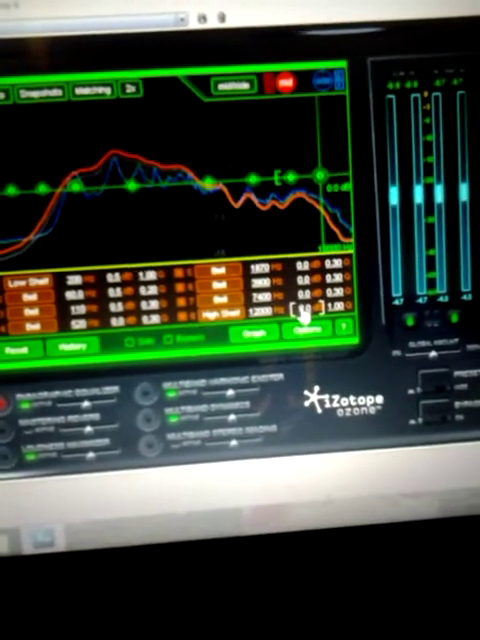
pyautogui.doubleClick(302, 310)
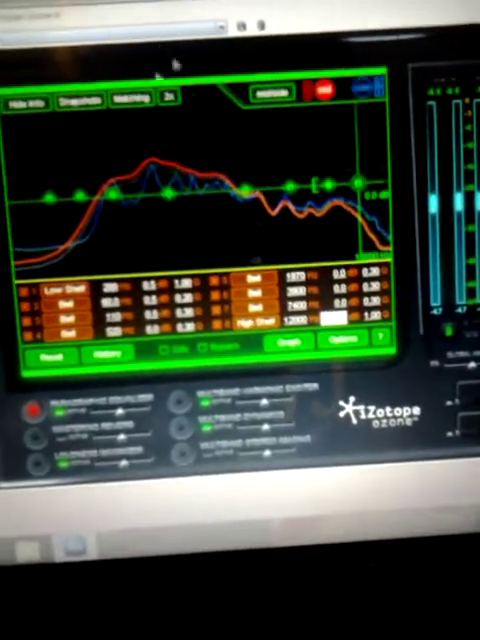
pyautogui.press('Return')
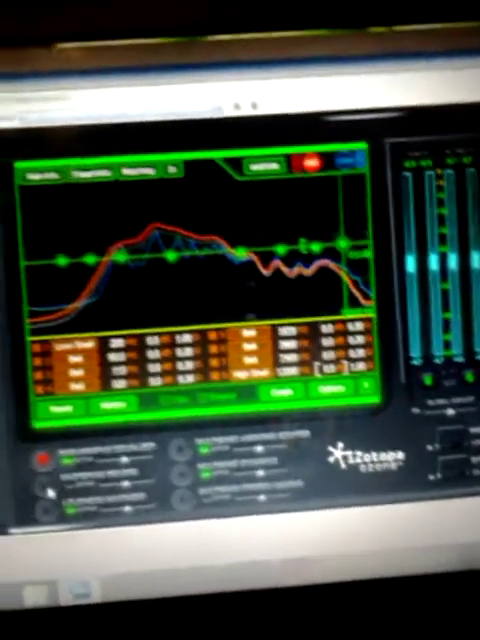
# - Show the Loudness Maximizer module panel
pyautogui.click(46, 488)
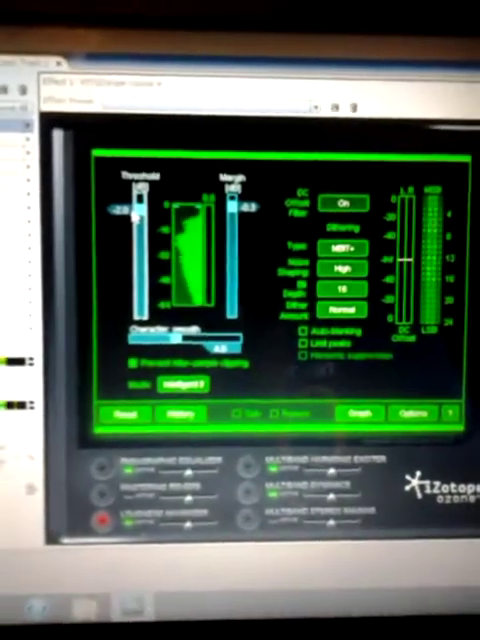
# - Bring the Loudness Maximizer threshold down from about -2 dB to roughly -8 dB
pyautogui.moveTo(136, 215); pyautogui.dragTo(136, 222)
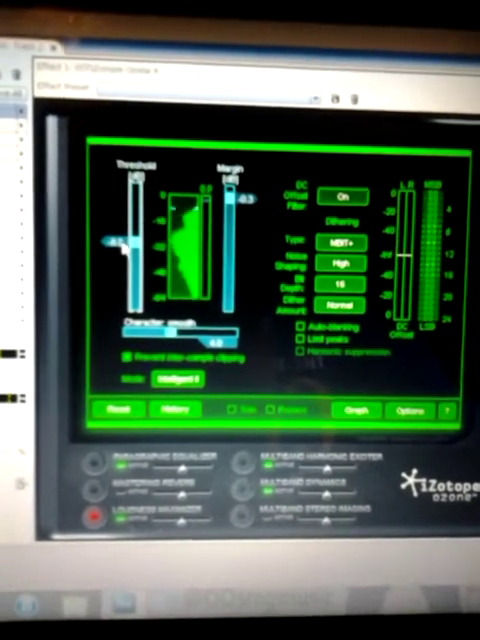
pyautogui.moveTo(120, 243); pyautogui.dragTo(119, 255)
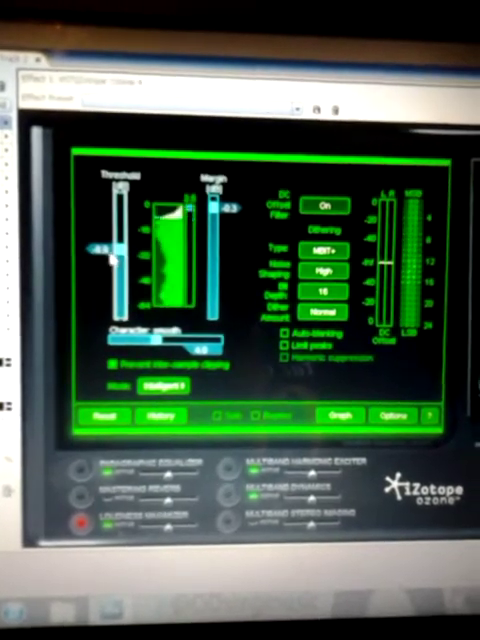
pyautogui.click(112, 250)
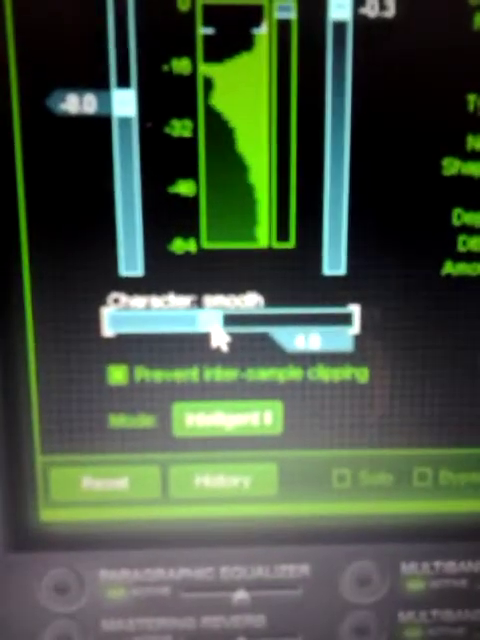
# - Sweep the maximizer Character slider through its range, leaving it near 2.6 (fast and loud)
pyautogui.moveTo(185, 330)
pyautogui.mouseDown()
pyautogui.moveTo(190, 338)
pyautogui.moveTo(172, 335)
pyautogui.mouseUp()
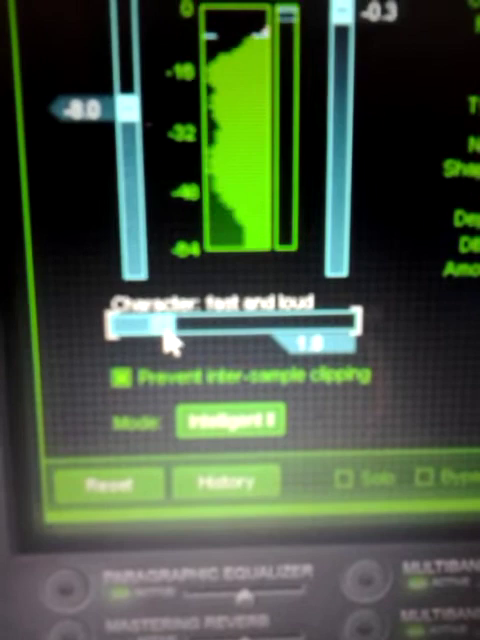
pyautogui.moveTo(262, 322); pyautogui.dragTo(315, 326)
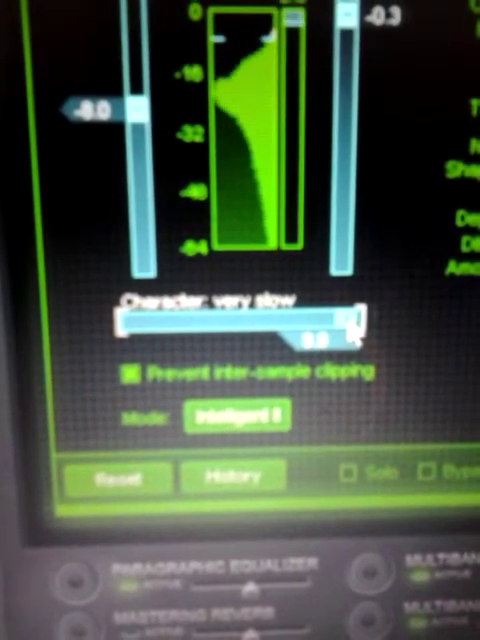
pyautogui.moveTo(352, 333)
pyautogui.mouseDown()
pyautogui.moveTo(255, 340)
pyautogui.moveTo(152, 330)
pyautogui.mouseUp()
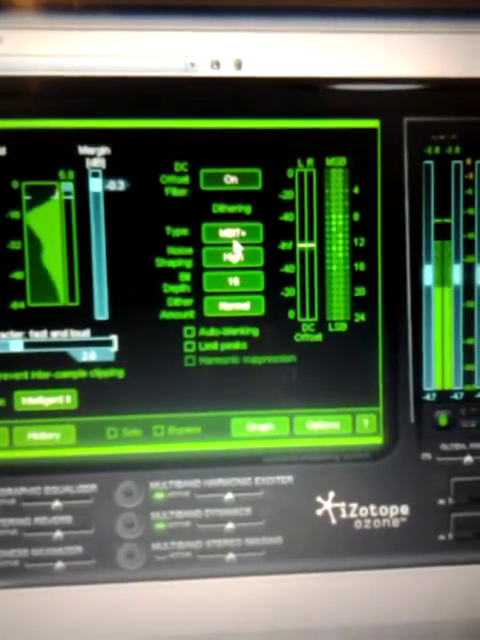
# - Cycle the dither types back to MBIT+ and change the noise shaping amount
pyautogui.click(231, 236)
pyautogui.click(233, 238)
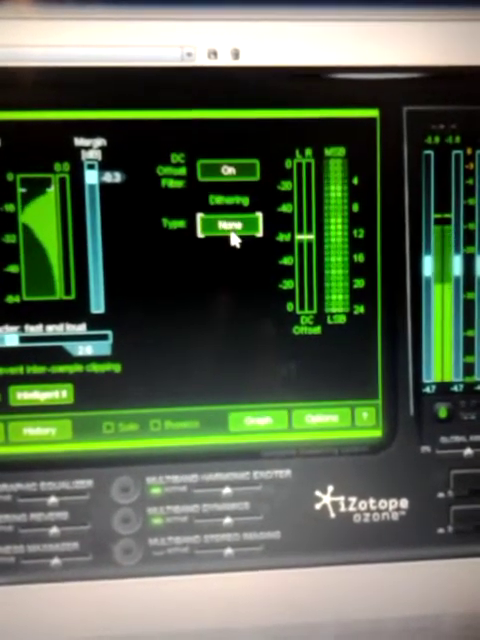
pyautogui.click(233, 236)
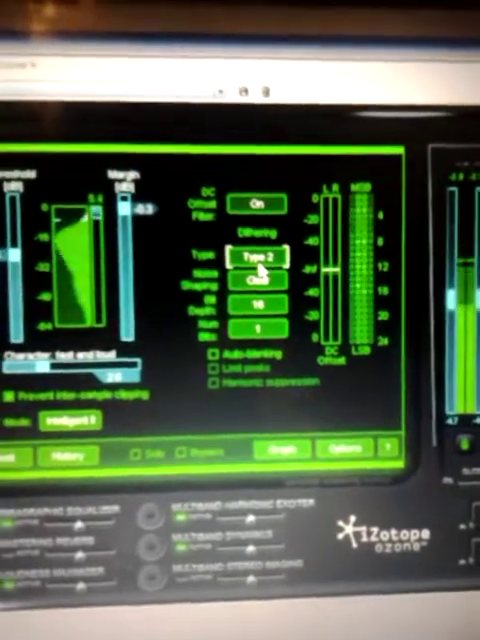
pyautogui.click(246, 240)
pyautogui.click(246, 240)
pyautogui.click(247, 285)
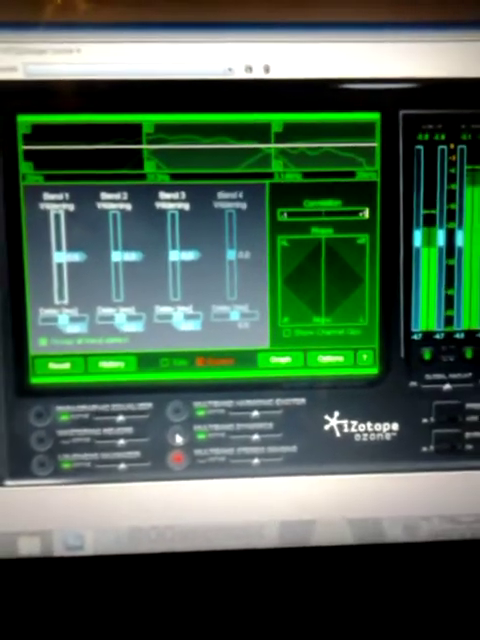
# - Switch Ozone to the Multiband Dynamics module
pyautogui.click(155, 422)
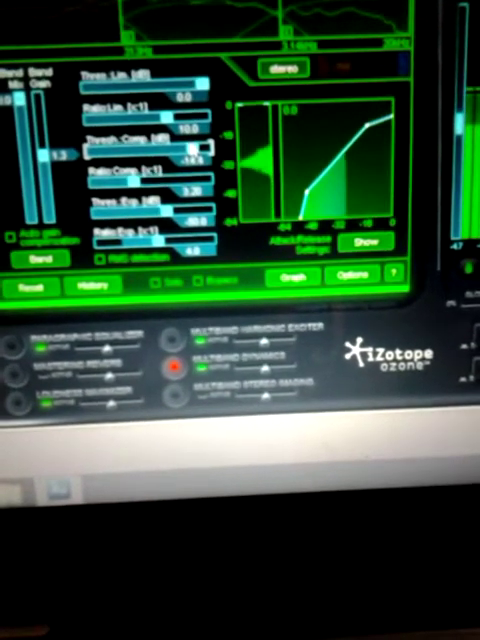
# - Set the compressor threshold to about -15.5 dB and the ratio from 3.2 to about 2:1
pyautogui.moveTo(193, 148); pyautogui.dragTo(188, 148)
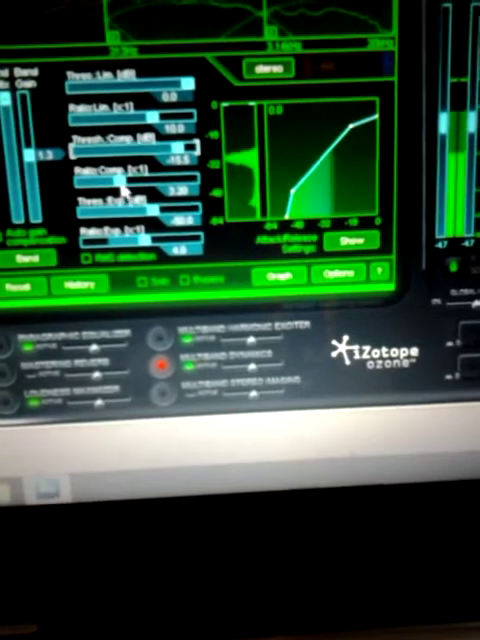
pyautogui.moveTo(124, 165)
pyautogui.mouseDown()
pyautogui.moveTo(124, 190)
pyautogui.moveTo(121, 186)
pyautogui.mouseUp()
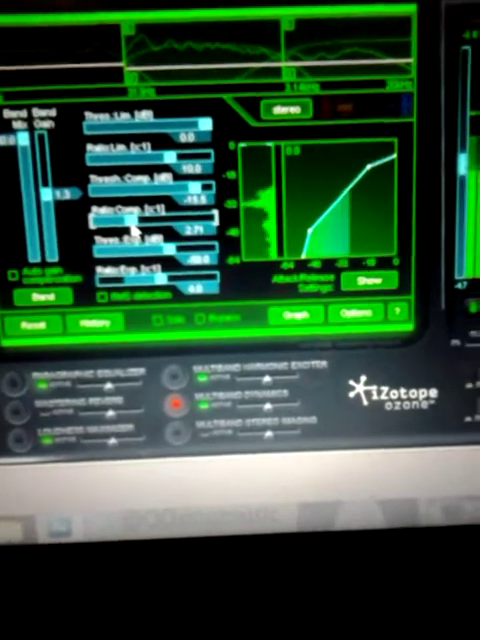
pyautogui.moveTo(148, 234); pyautogui.dragTo(130, 234)
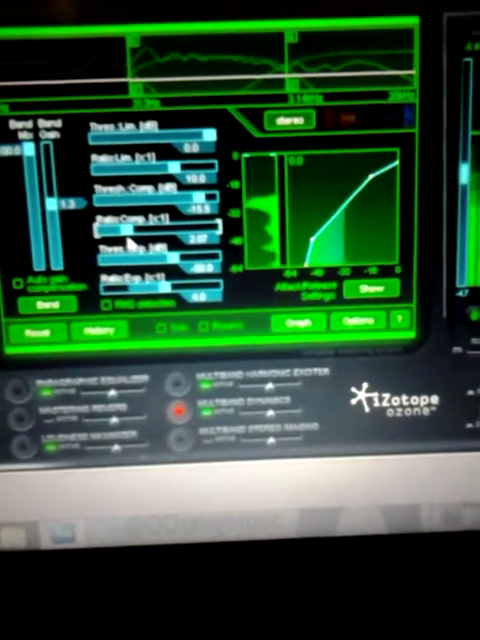
pyautogui.moveTo(134, 245); pyautogui.dragTo(130, 244)
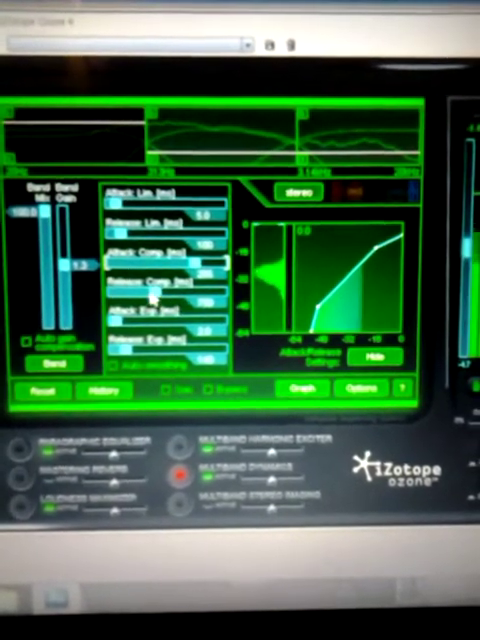
# - Change the compressor release time with the Release Comp slider
pyautogui.moveTo(153, 293); pyautogui.dragTo(133, 297)
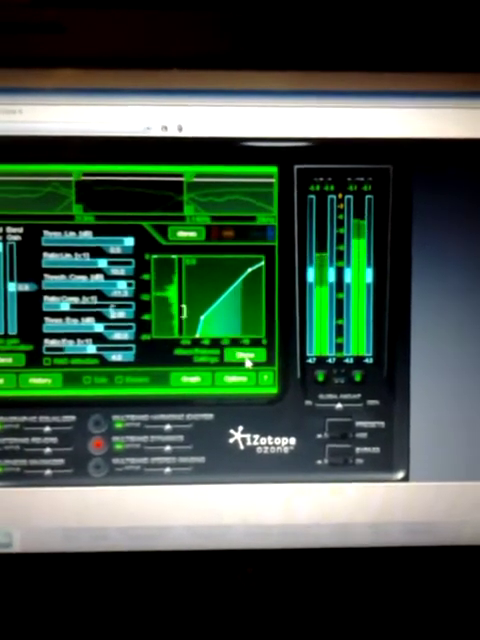
# - Reveal the attack/release settings and adjust the compressor attack time
pyautogui.click(250, 351)
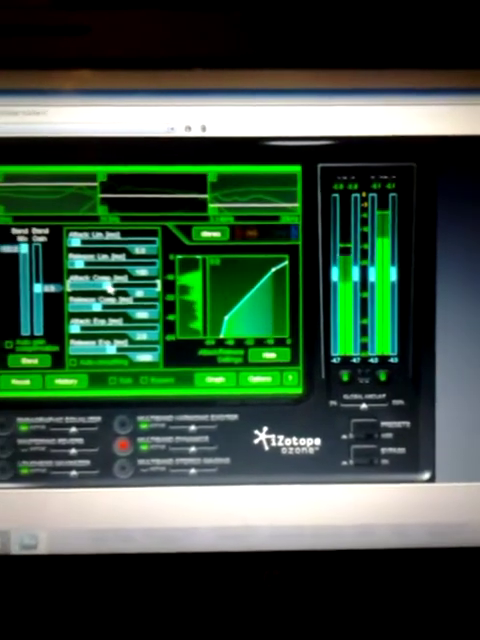
pyautogui.moveTo(72, 282); pyautogui.dragTo(115, 287)
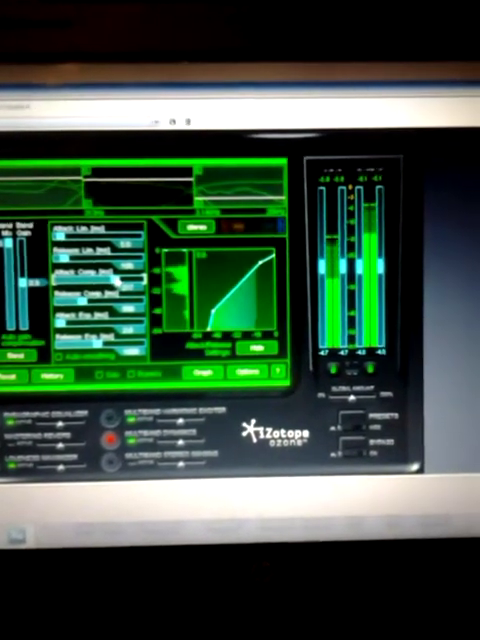